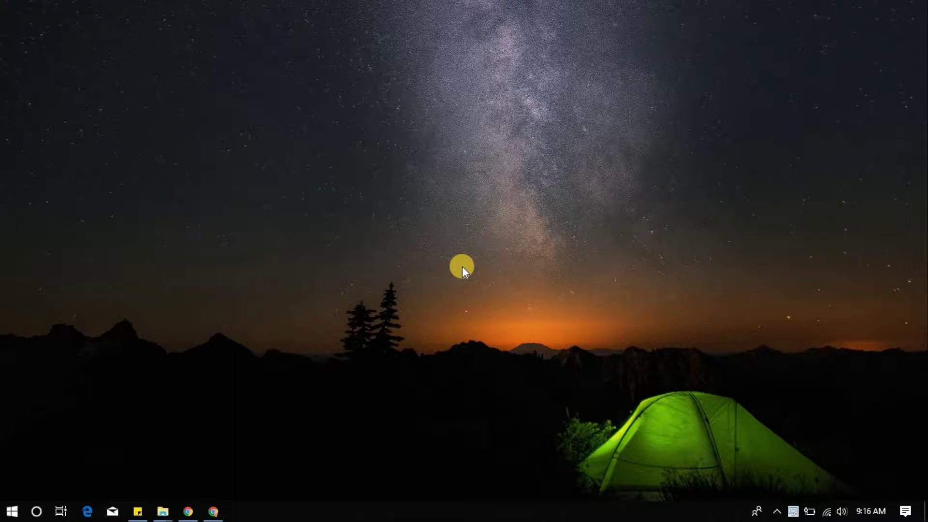
Load hotmail.com in a new Chrome tab.
left_click(212, 511)
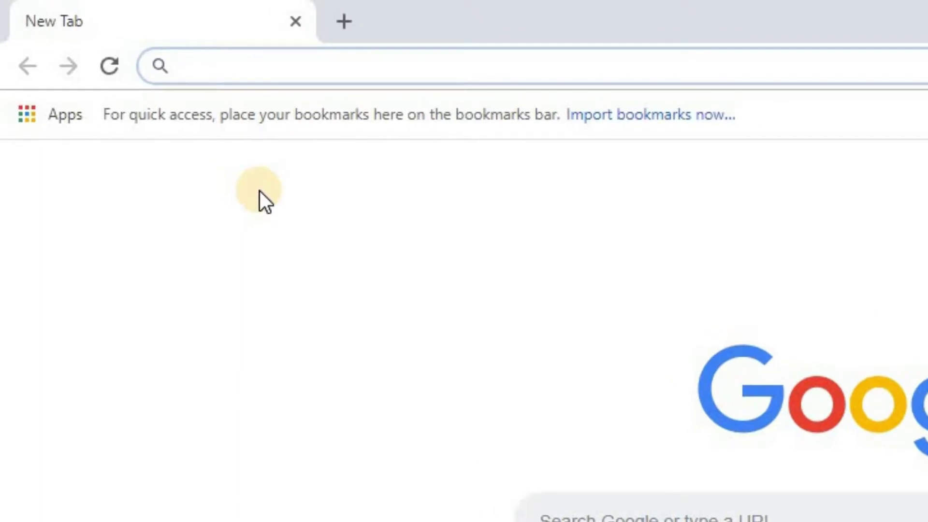
type("hotmail.c")
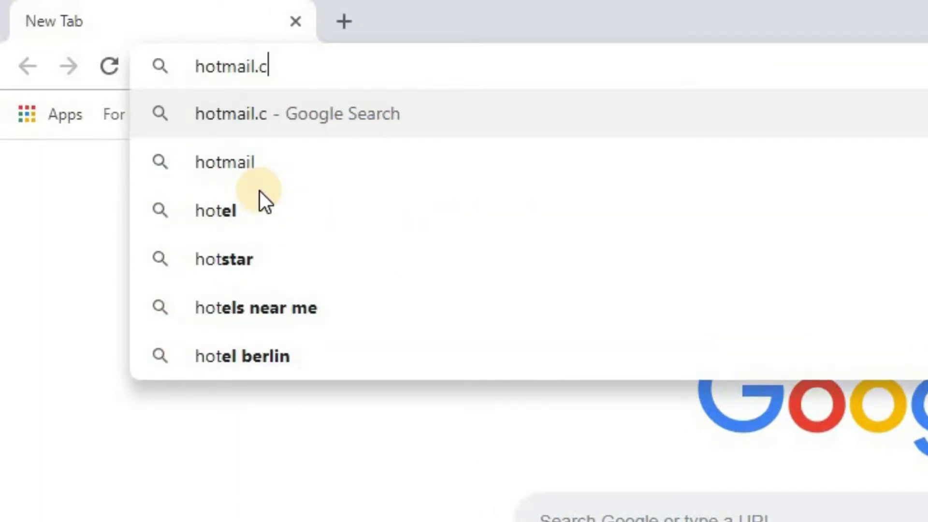
type("om")
key("Return")
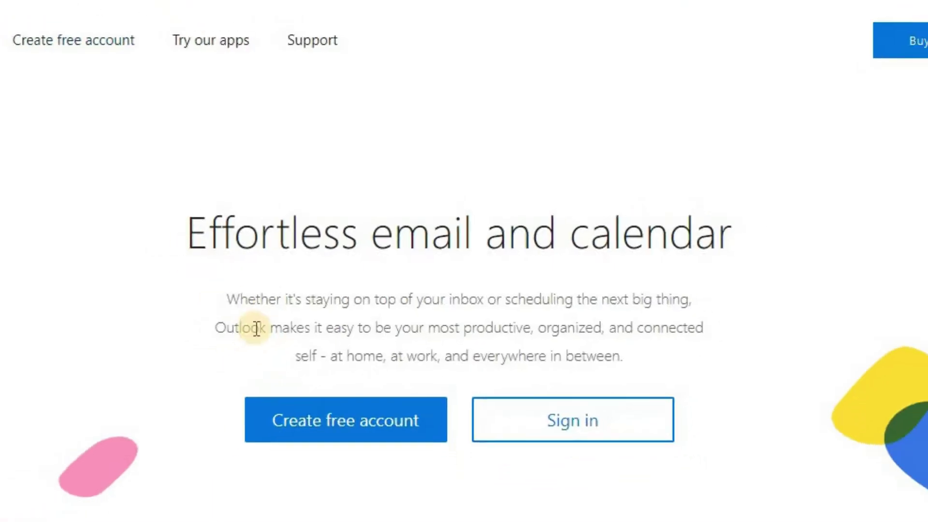
left_click(376, 379)
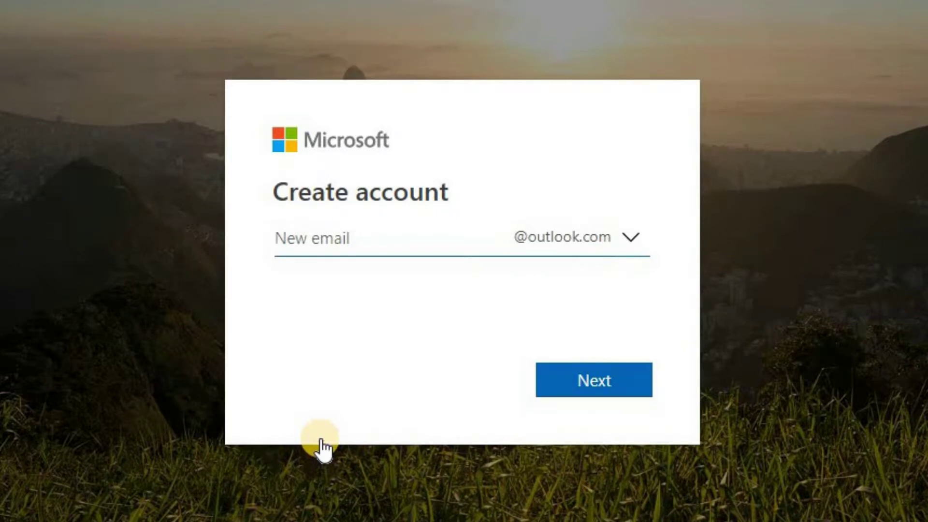
left_click(632, 237)
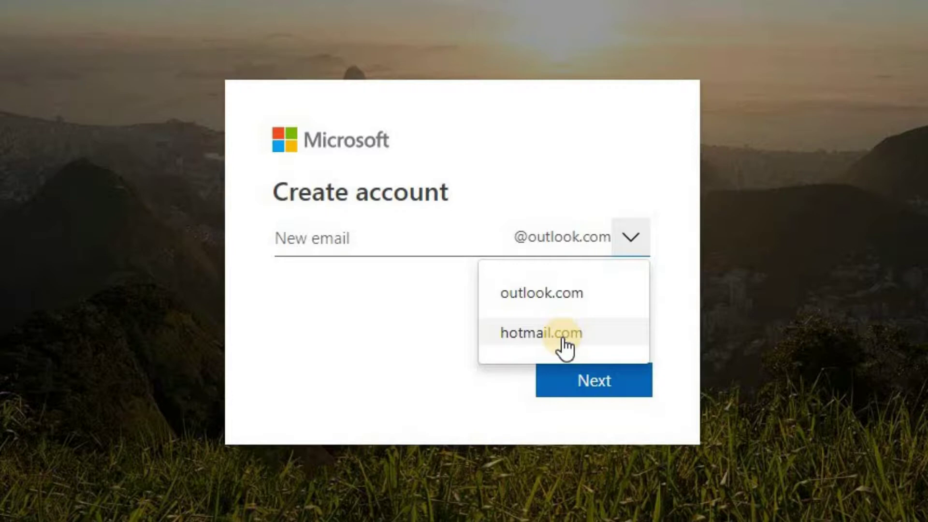
left_click(563, 339)
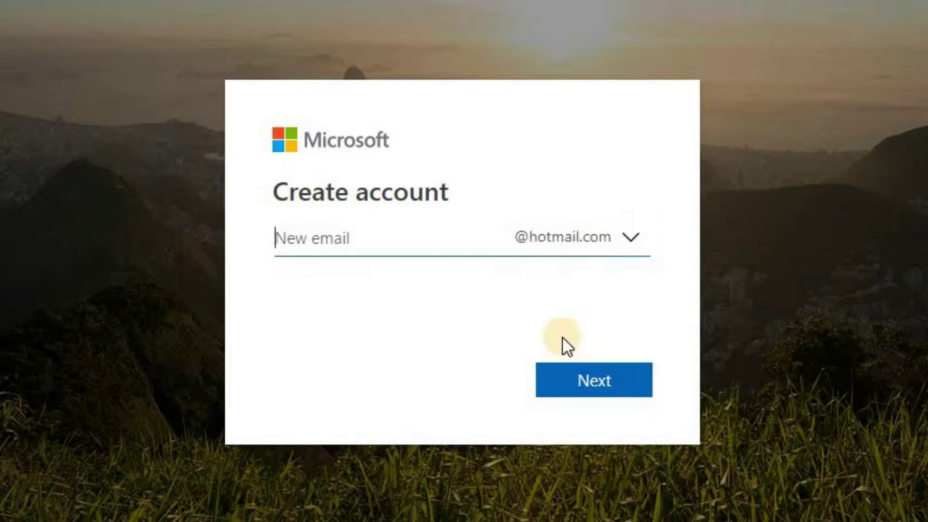
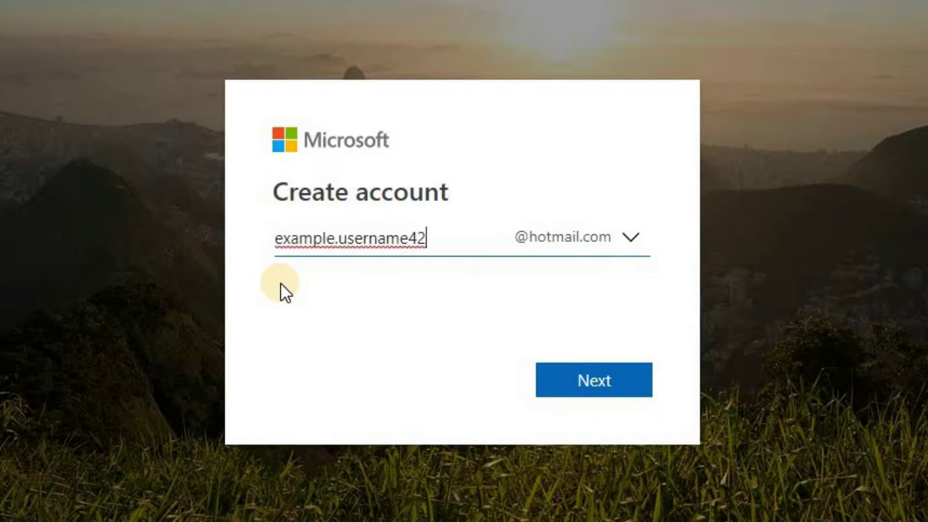
left_click(634, 386)
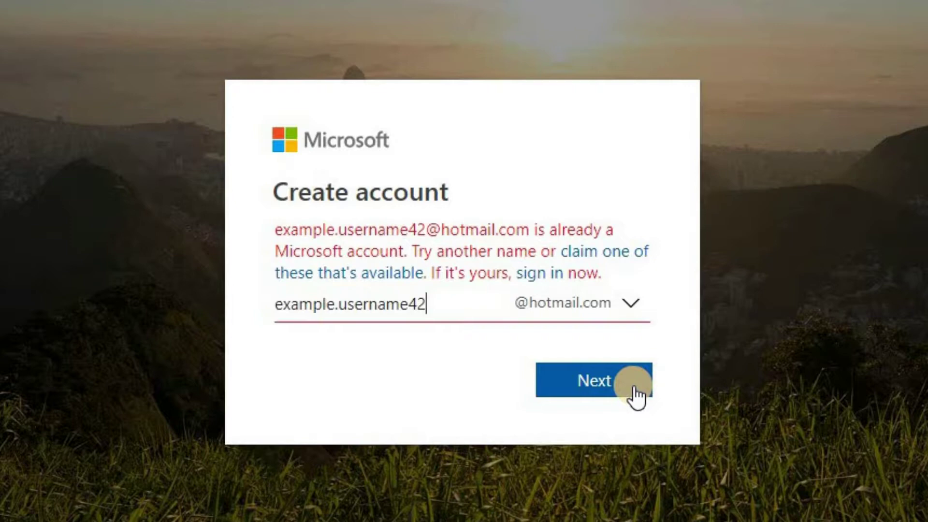
Switch the taken address to the outlook.com domain and submit it.
left_click(632, 309)
left_click(564, 368)
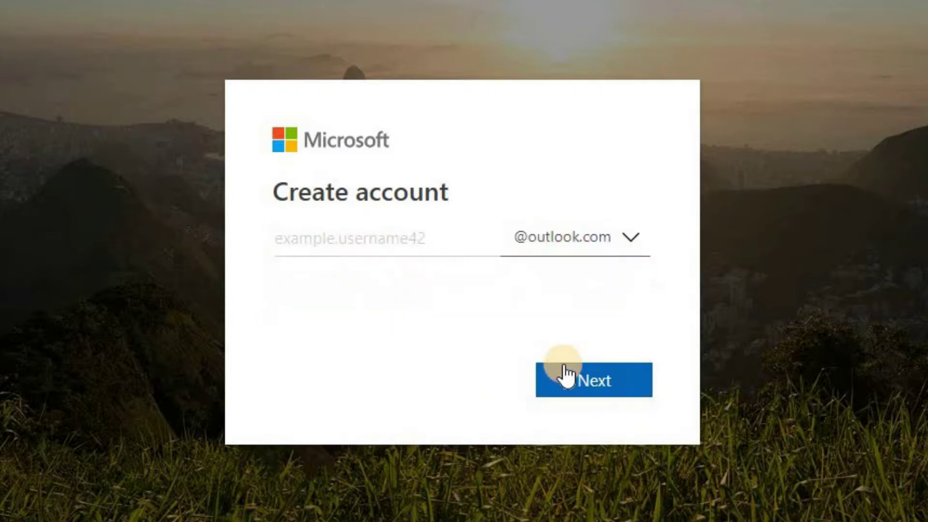
left_click(630, 381)
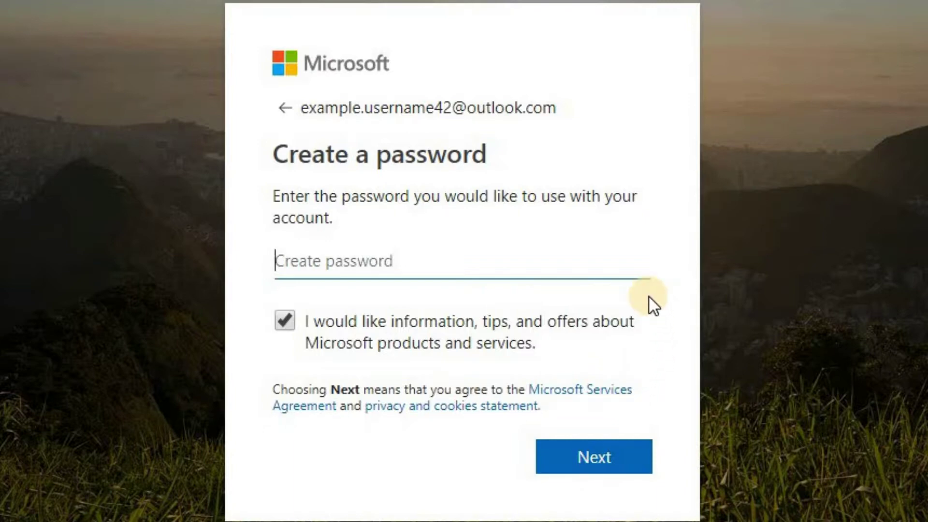
Enter the new password and decline Microsoft marketing offers.
left_click(280, 258)
type("••")
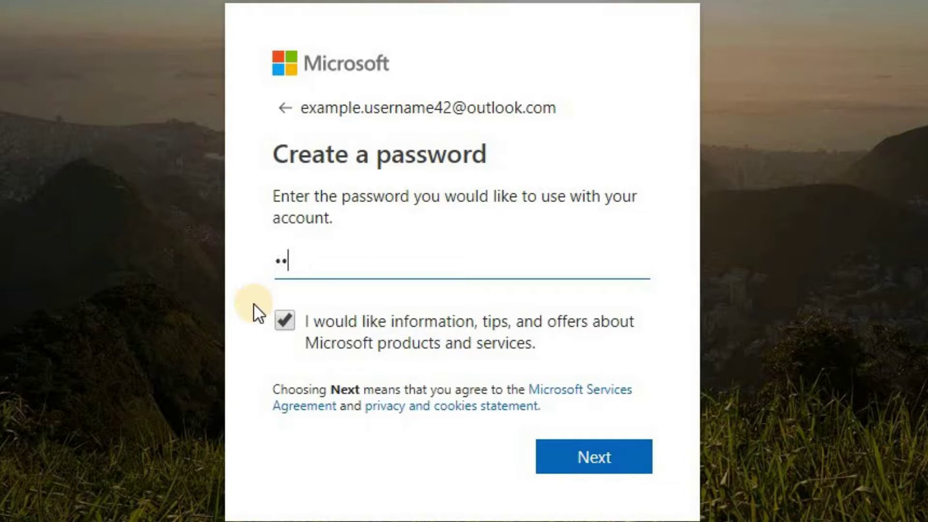
type("•••••••••••")
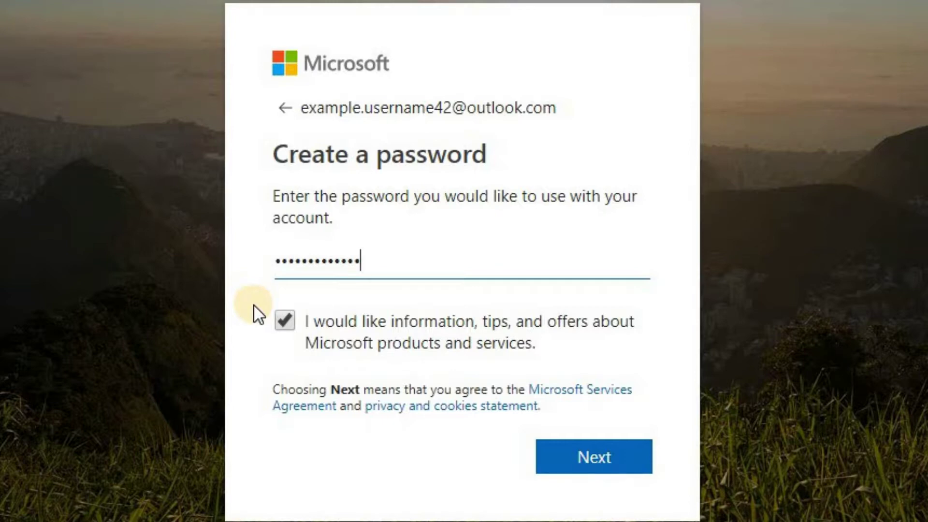
left_click(281, 321)
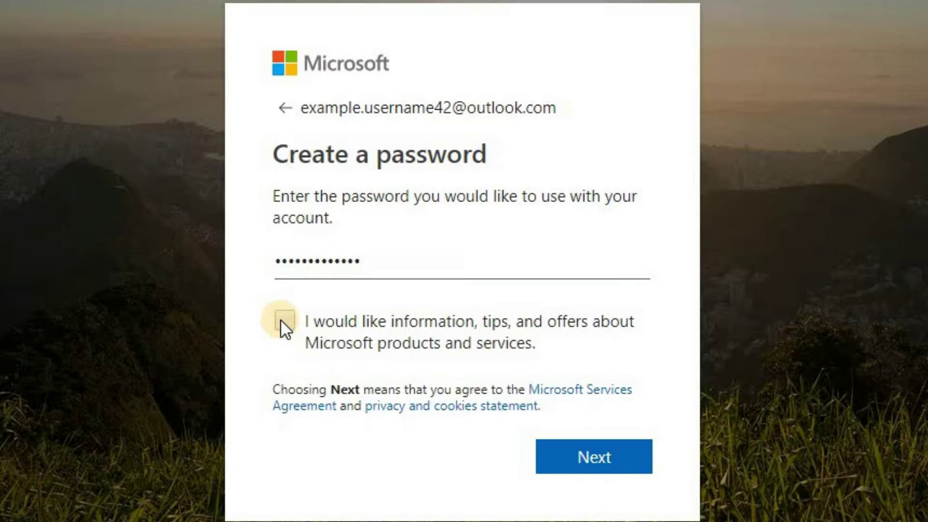
left_click(633, 463)
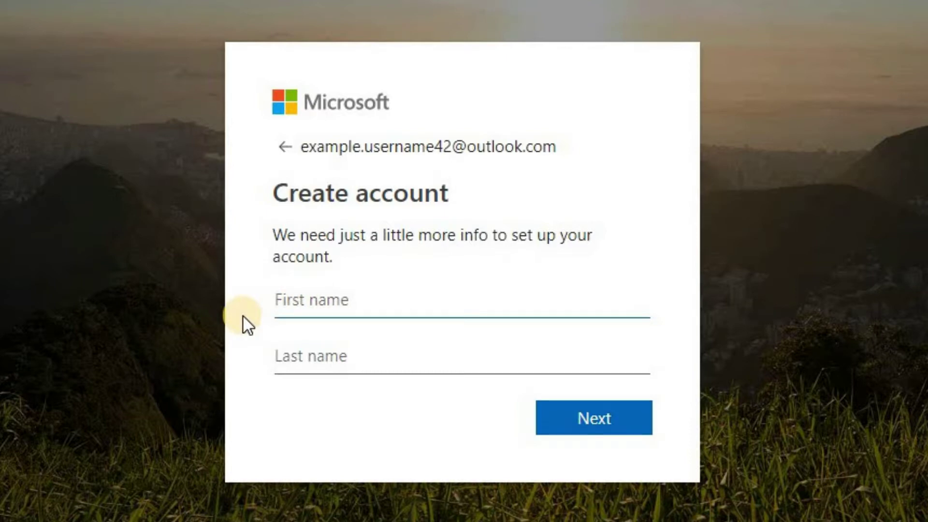
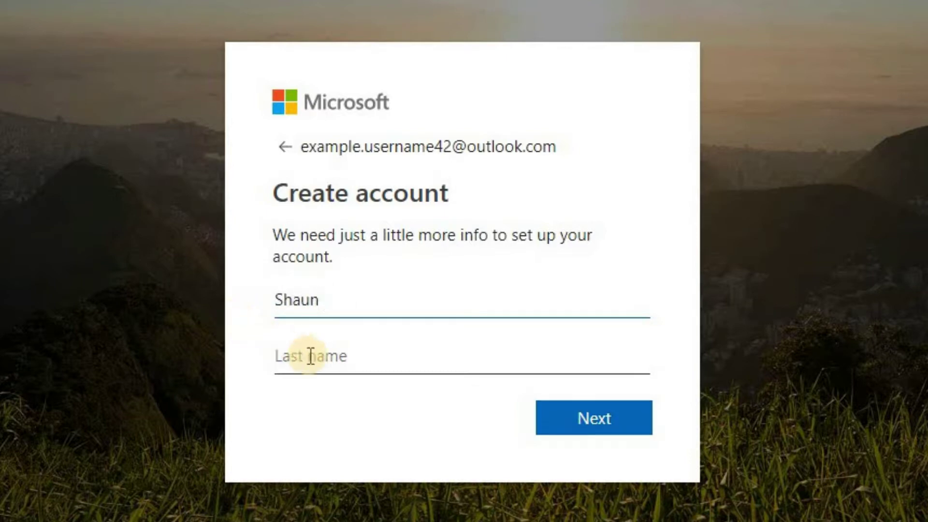
left_click(304, 356)
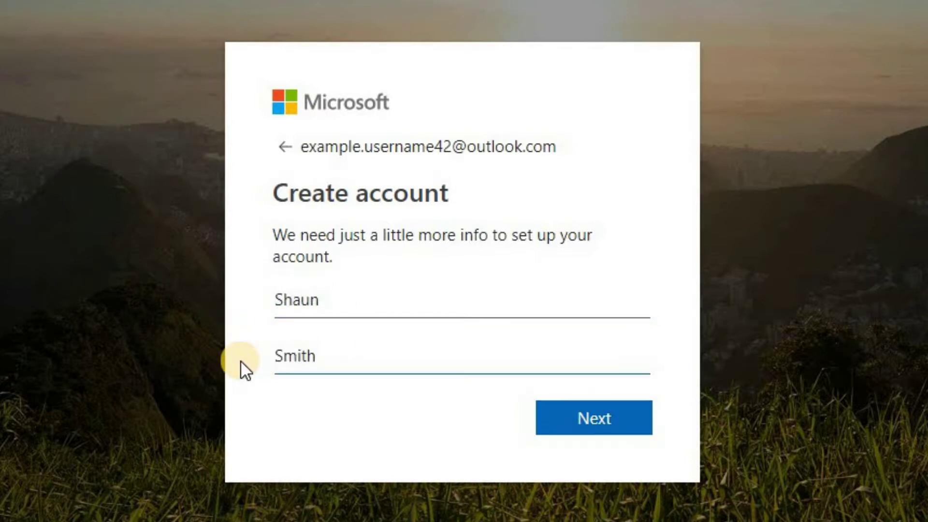
left_click(624, 422)
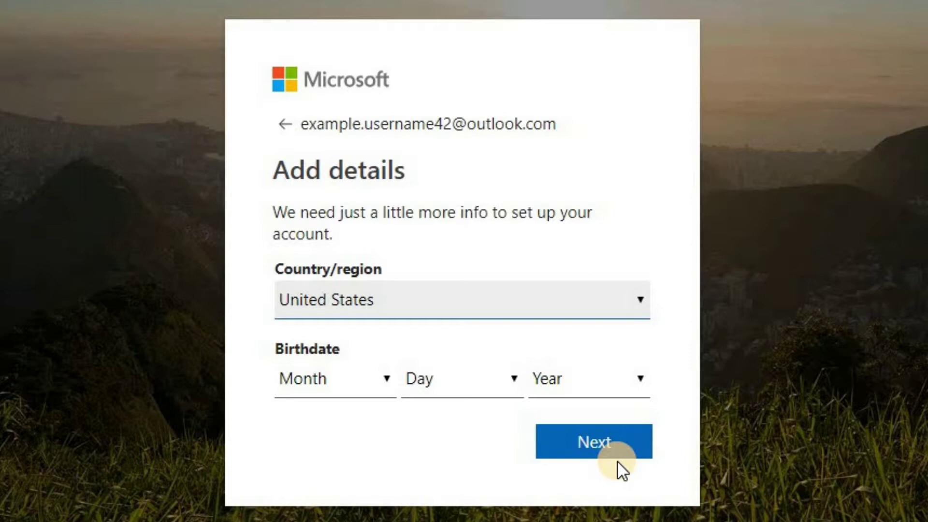
Choose January, day 2 and 1992 as the birthdate and submit it.
left_click(354, 382)
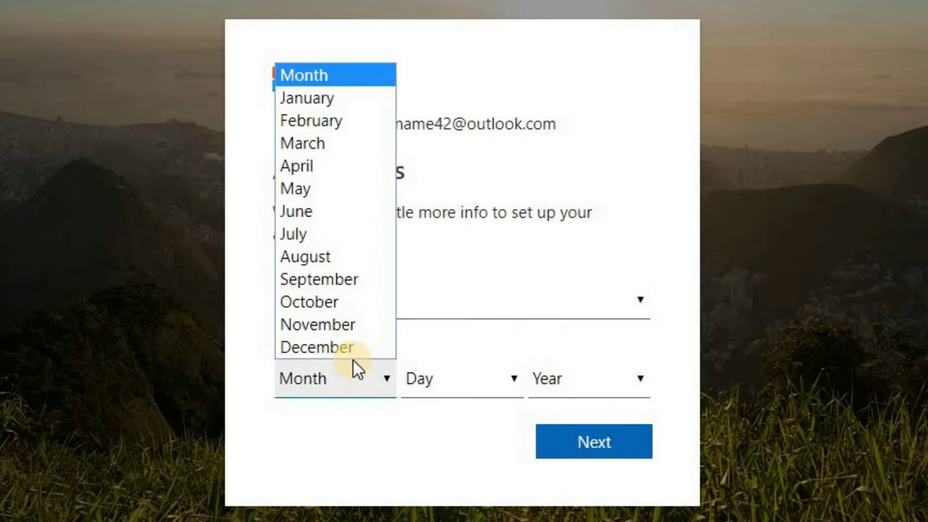
left_click(340, 97)
left_click(462, 378)
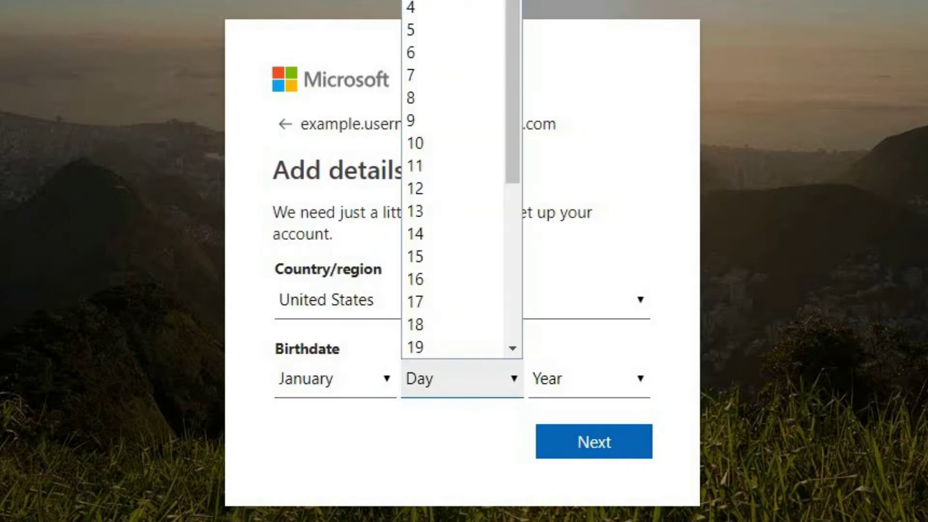
key("2")
key("Return")
left_click(622, 382)
scroll(605, 78, "down", 6)
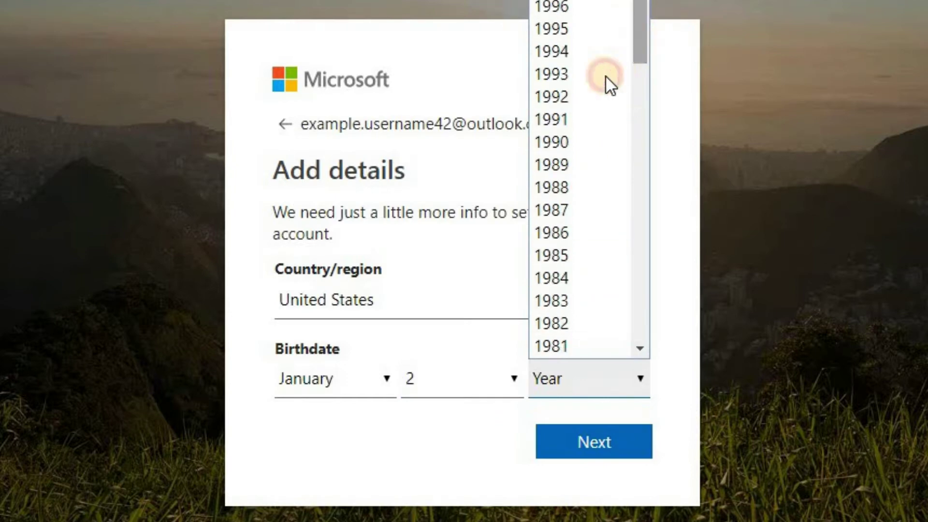
left_click(604, 95)
left_click(631, 444)
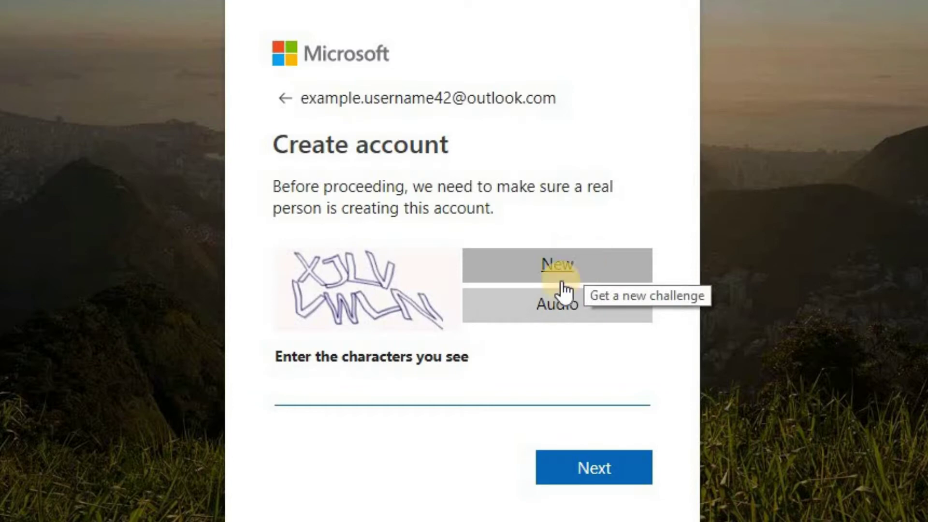
Submit 'XJLV VWLN' as the character challenge answer.
left_click(311, 389)
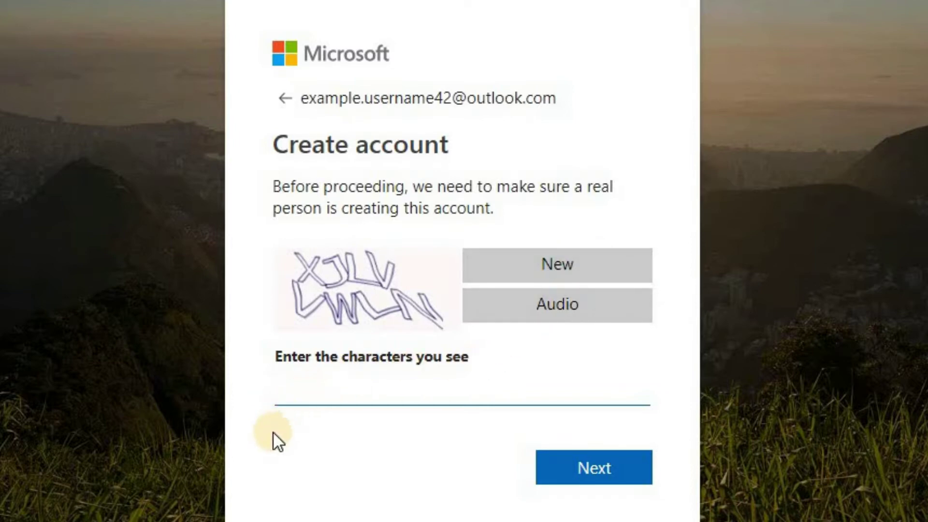
type("XJLV ")
type("VWLN")
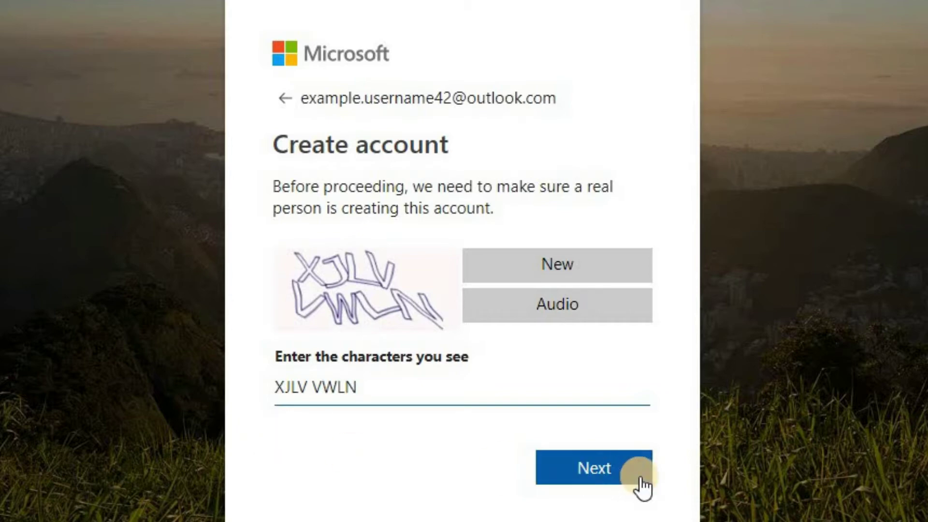
left_click(639, 475)
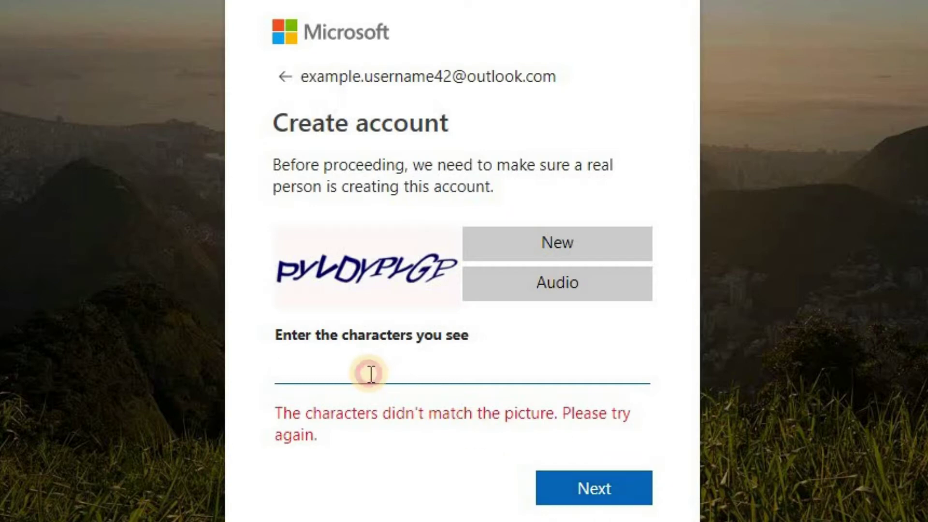
Answer the new challenge with 'PYVDYPYGP', making the first two letters lowercase 'py', and submit.
type("PYV")
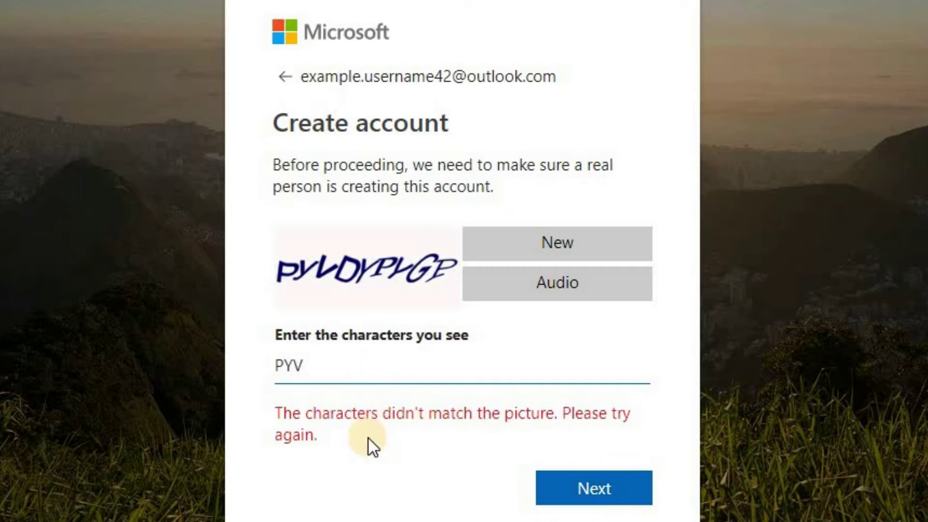
type("DYPYGP")
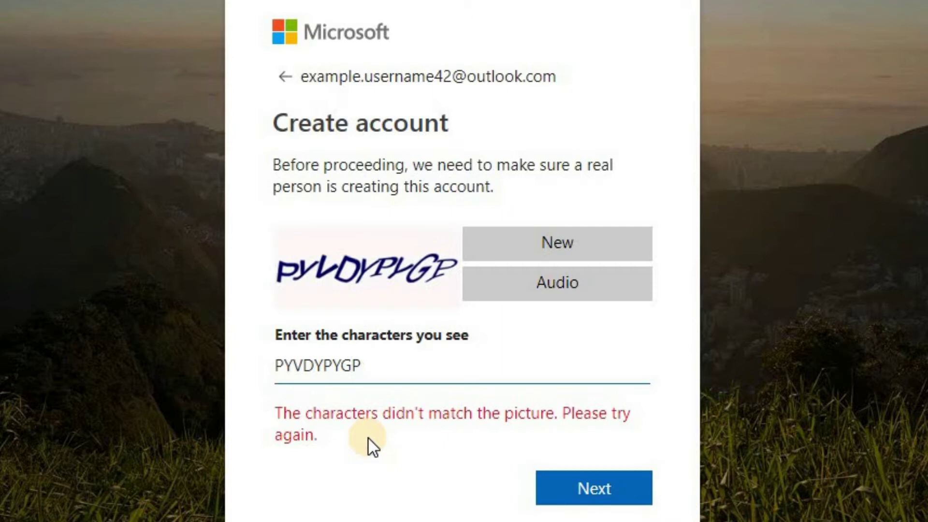
left_click_drag(293, 365, 262, 367)
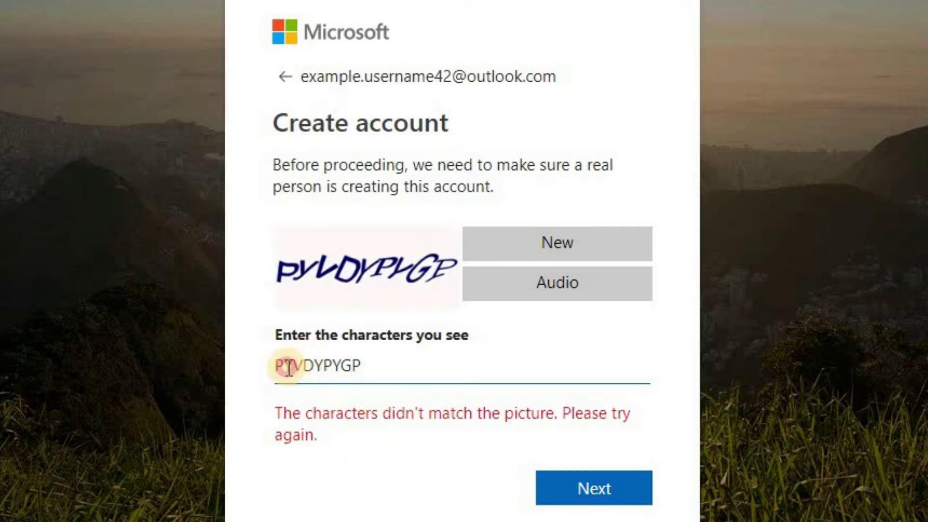
type("py")
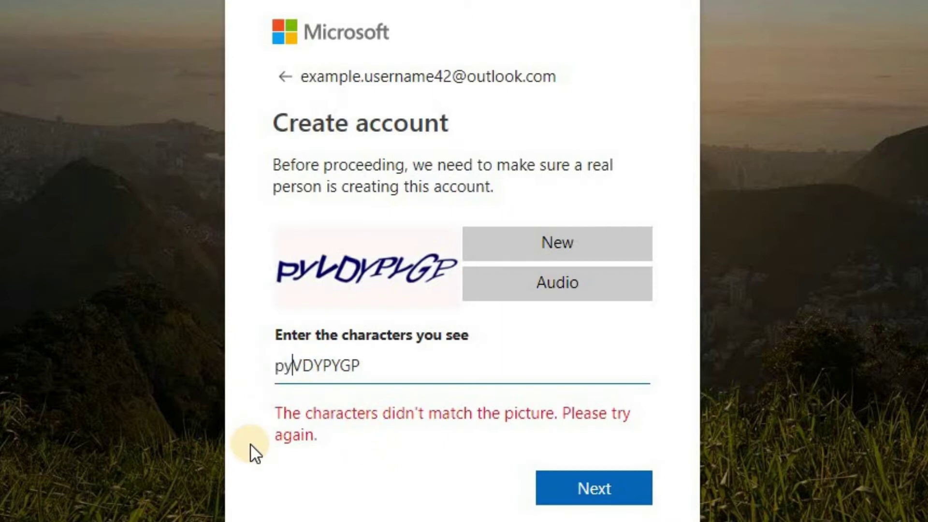
left_click(624, 498)
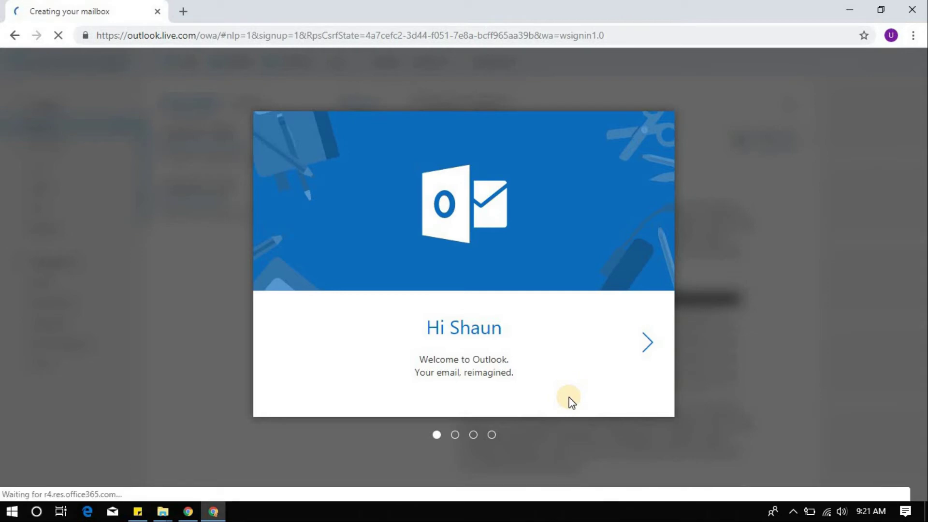
Advance through the language, time zone, theme and signature pages, keeping the defaults.
left_click(645, 346)
left_click(646, 345)
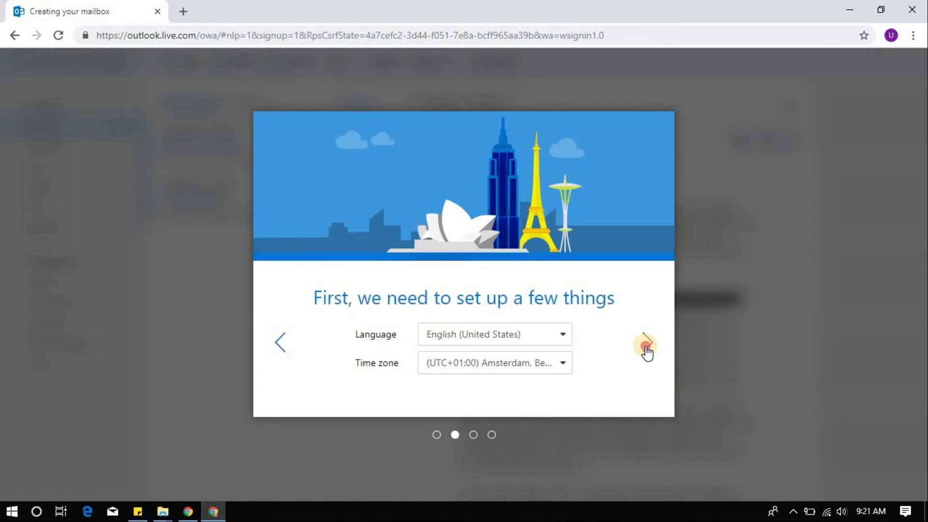
left_click(650, 273)
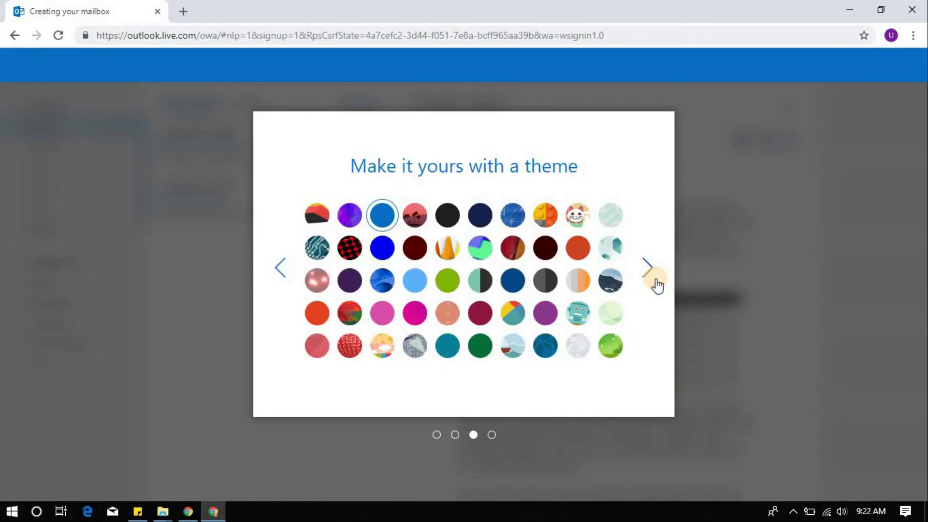
left_click(651, 273)
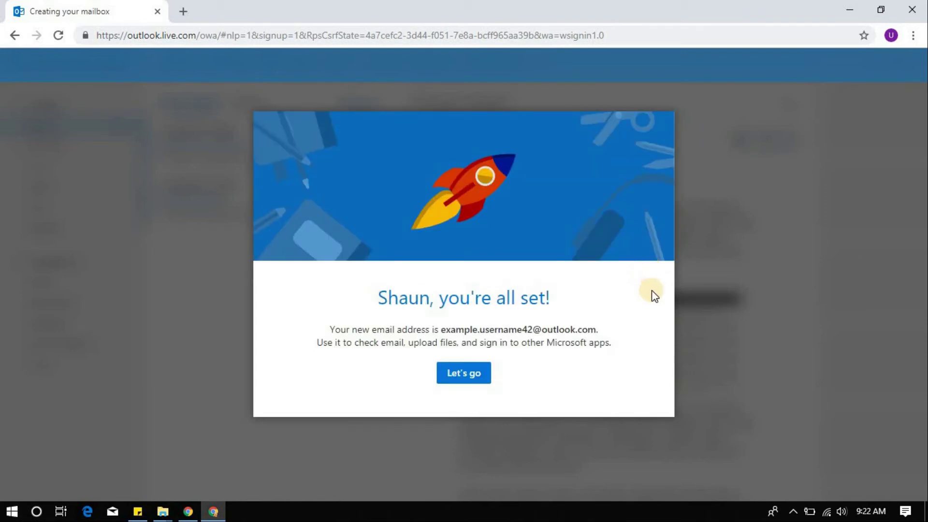
Accept the all-set confirmation with Let's go to load the inbox.
left_click(462, 376)
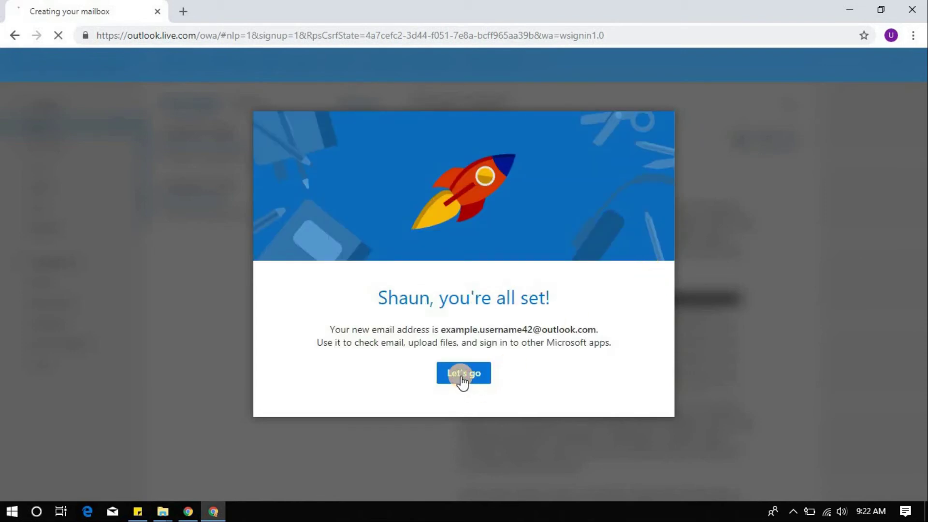